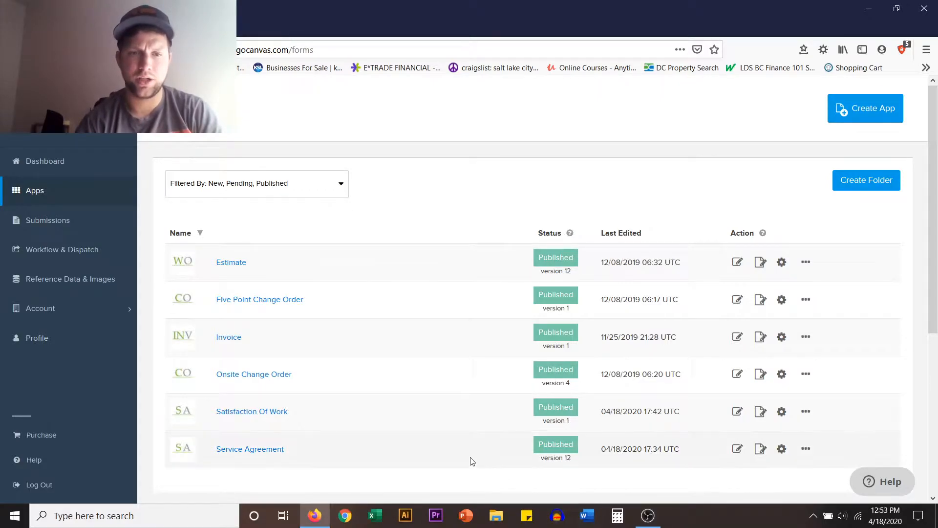
# Open the Onsite Change Order app for editing and look over the screens in its outline.
pyautogui.click(279, 374)
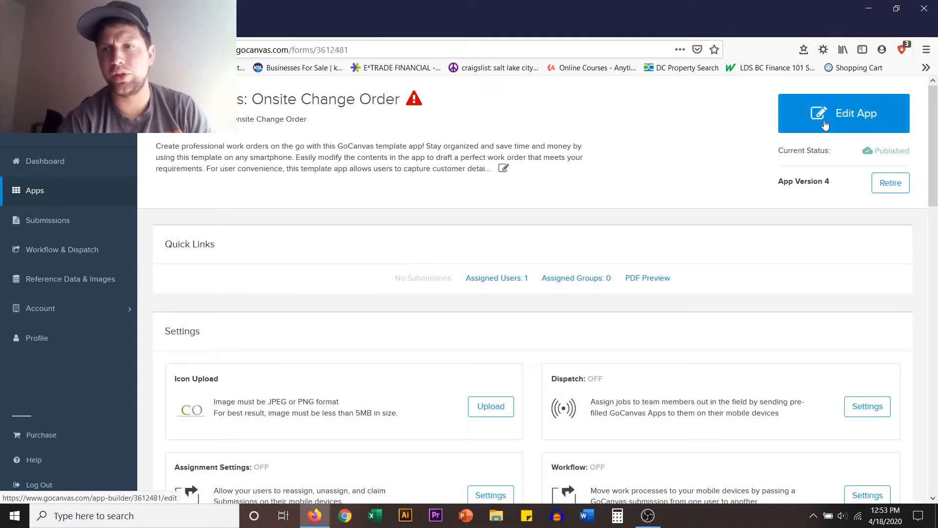
pyautogui.click(847, 117)
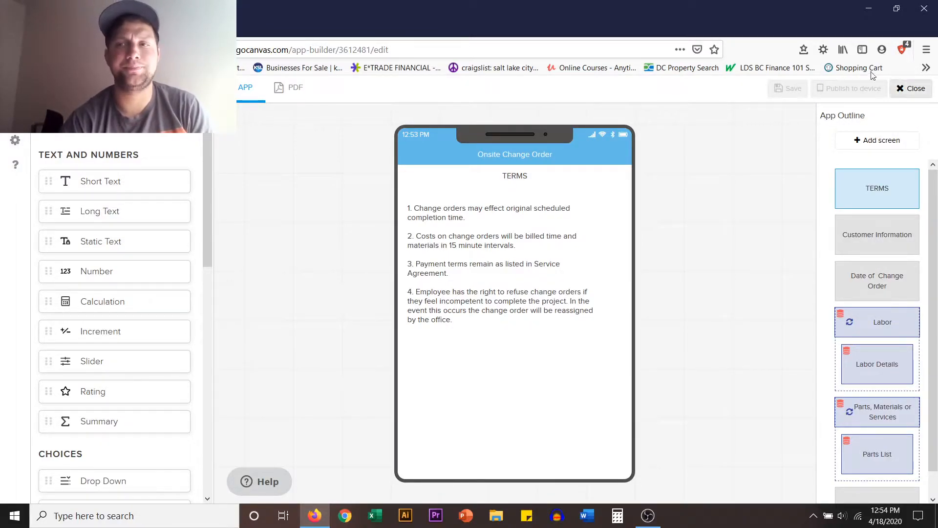
pyautogui.moveTo(865, 178)
pyautogui.moveTo(863, 321)
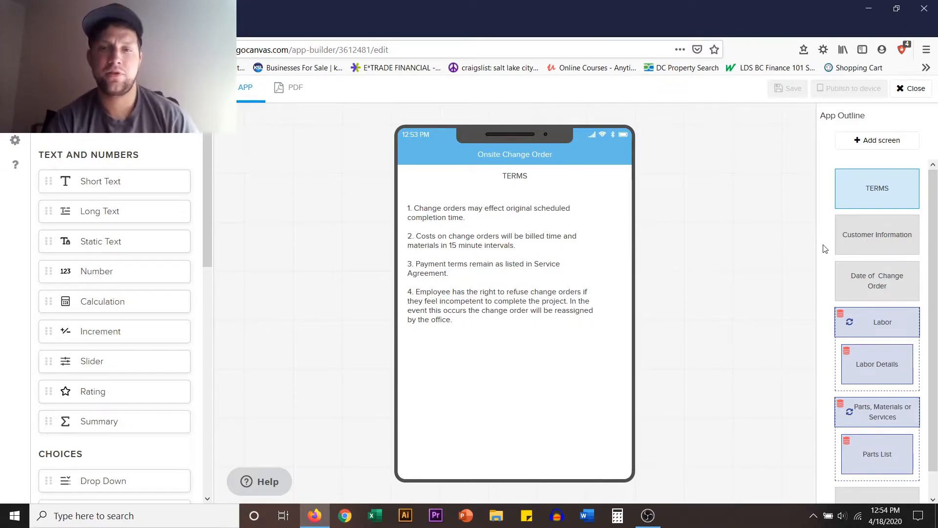
# Review the fields on the Customer Information screen, from Customer Name down to Zip.
pyautogui.click(869, 244)
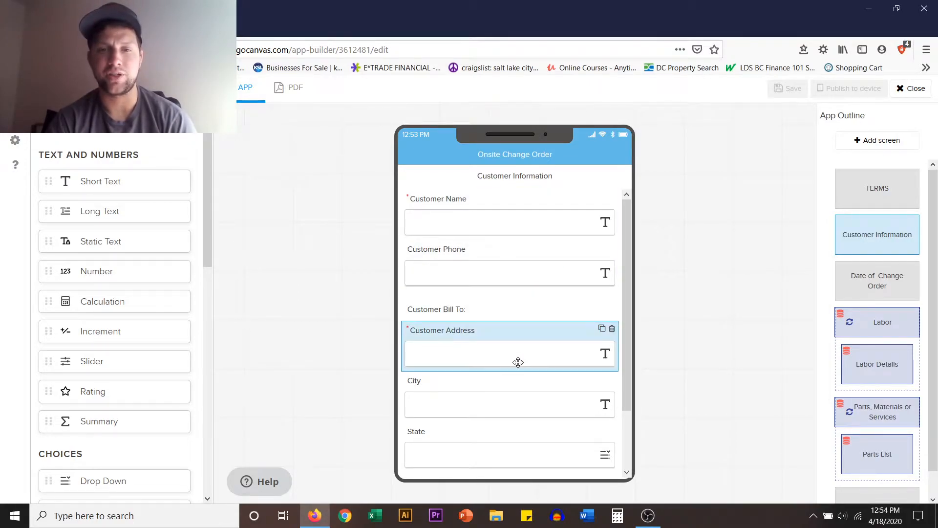
pyautogui.scroll(-2, 517, 362)
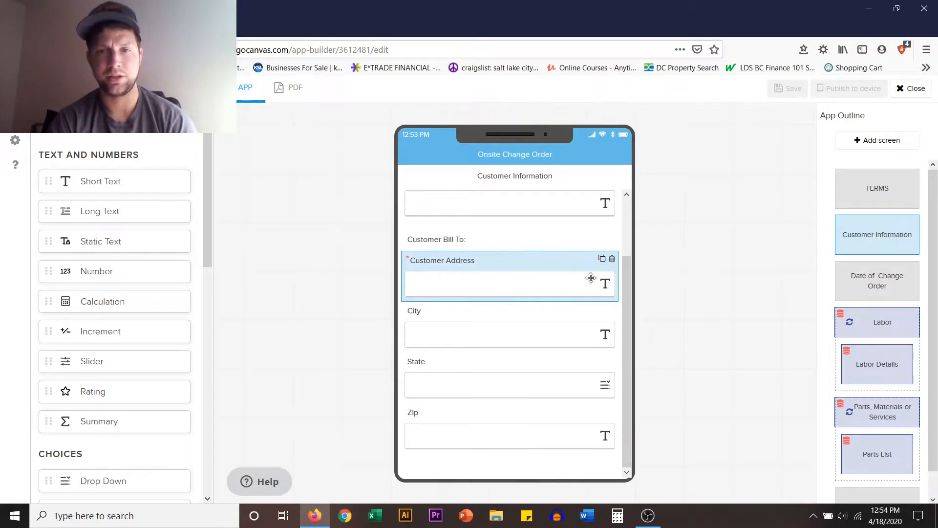
pyautogui.scroll(2, 590, 276)
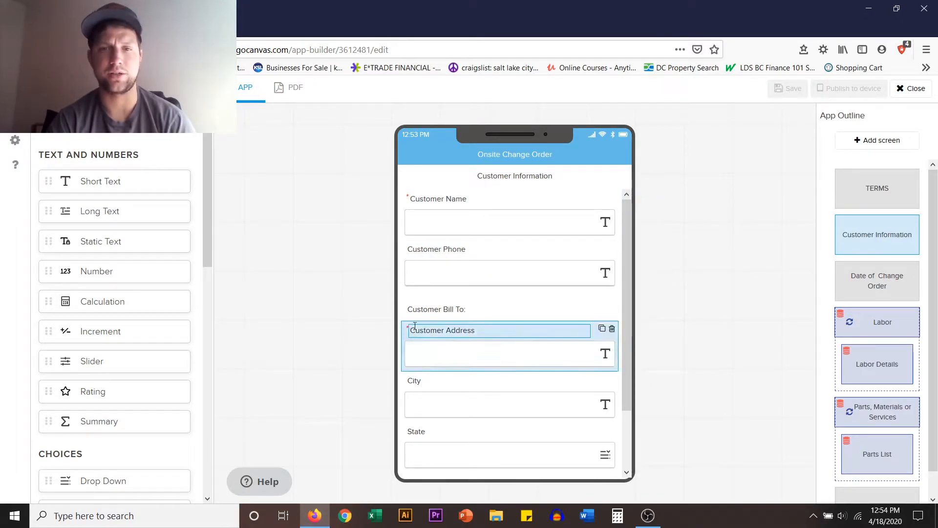
pyautogui.click(486, 330)
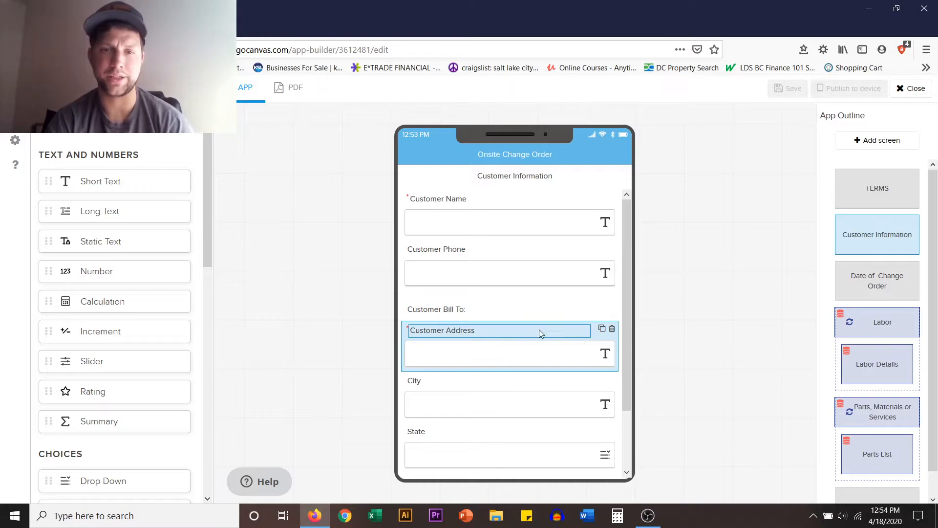
pyautogui.click(635, 298)
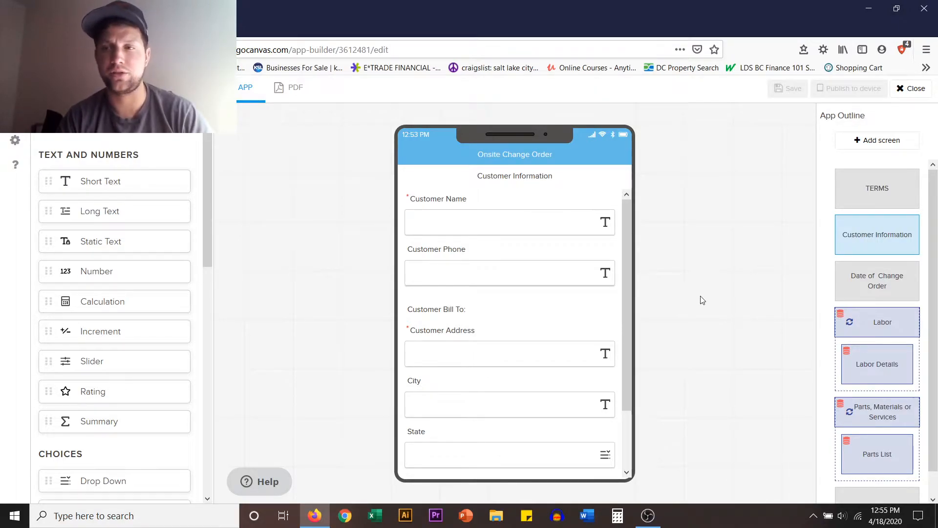
# Review the fields on the Date of Change Order screen and on the Labor and Labor Details loop screens.
pyautogui.click(879, 282)
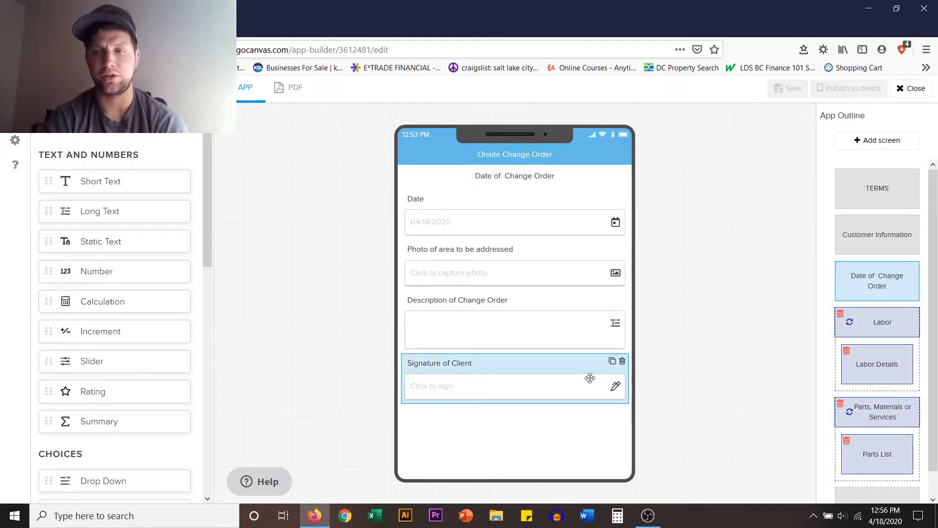
pyautogui.moveTo(886, 200)
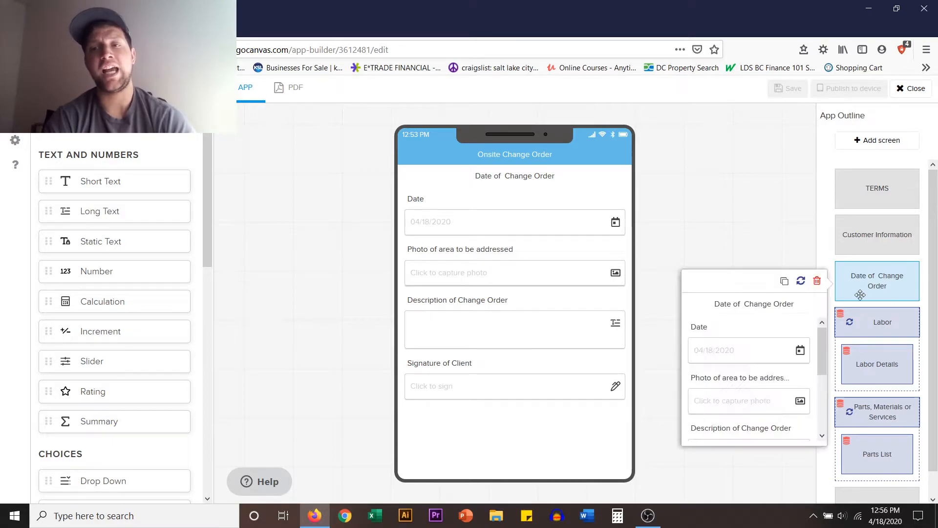
pyautogui.moveTo(874, 319)
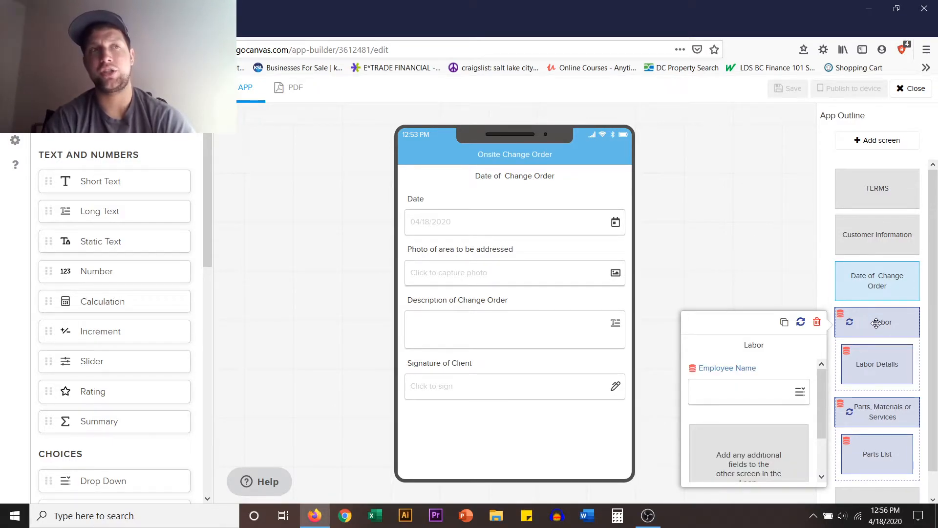
pyautogui.click(876, 323)
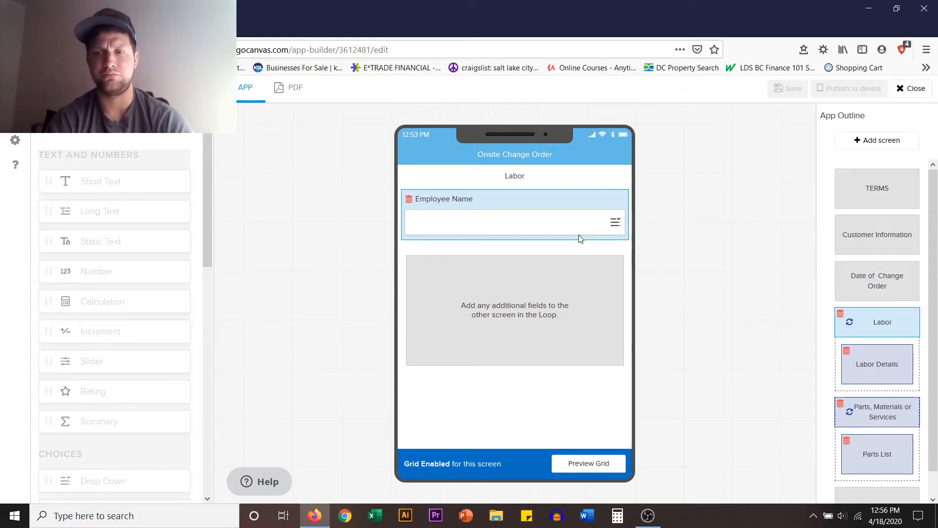
pyautogui.click(882, 366)
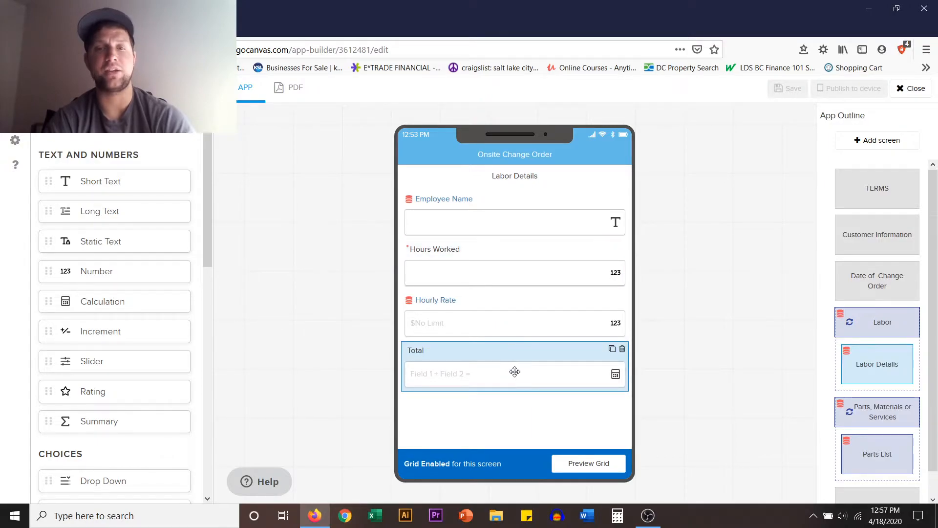
# Review the Parts, Materials or Services screen and the fields on its Parts List screen.
pyautogui.moveTo(873, 418)
pyautogui.click(879, 418)
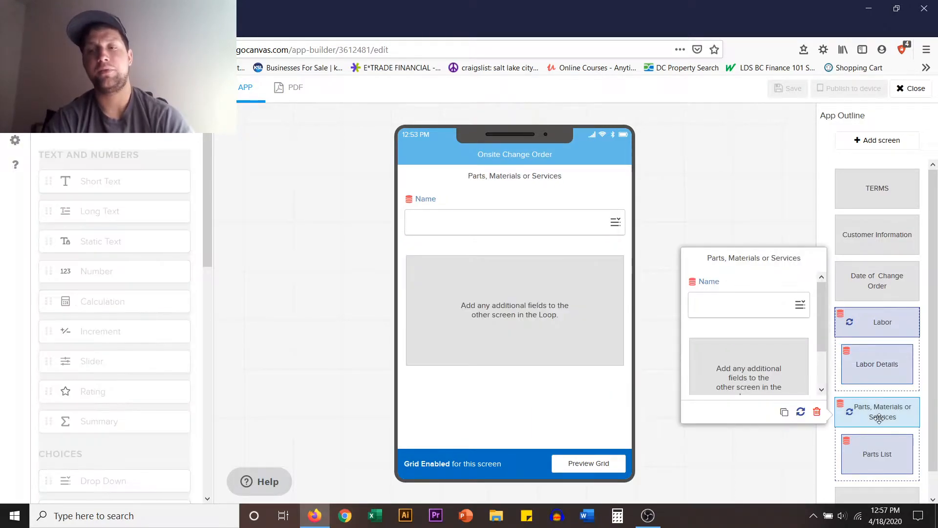
pyautogui.click(878, 450)
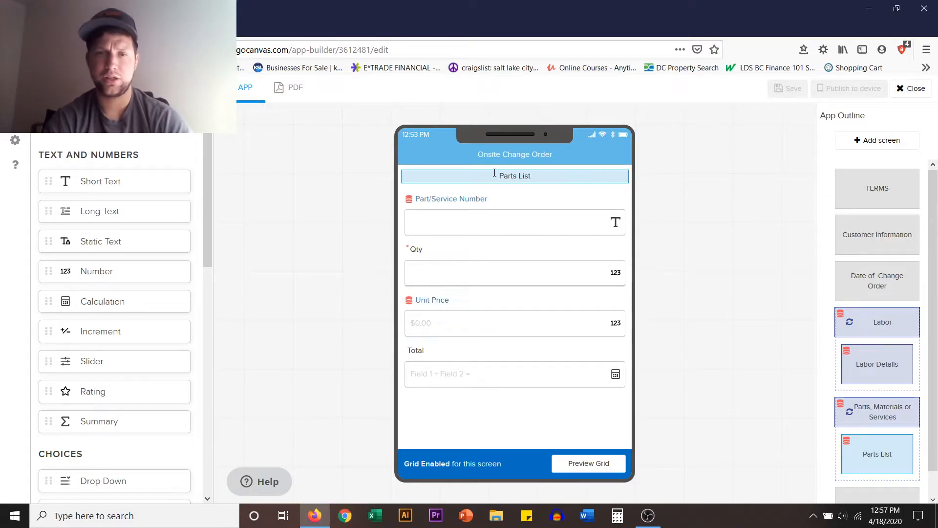
pyautogui.click(878, 419)
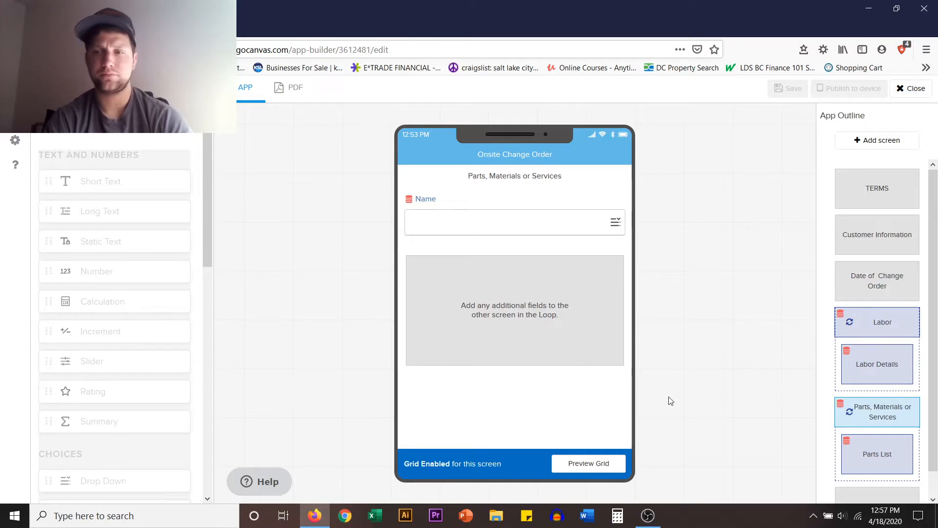
pyautogui.click(876, 451)
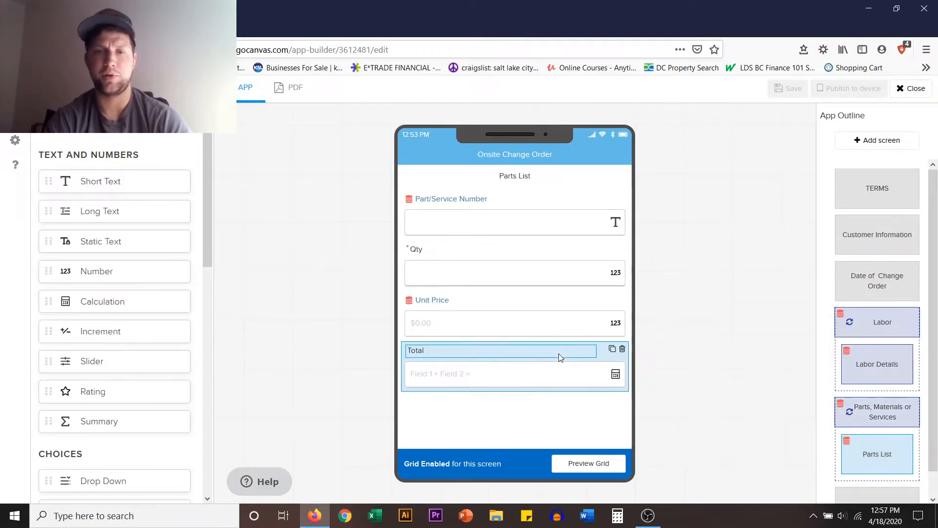
# Open the settings of the Part/Service Number field and examine its reference data configuration.
pyautogui.rightClick(438, 225)
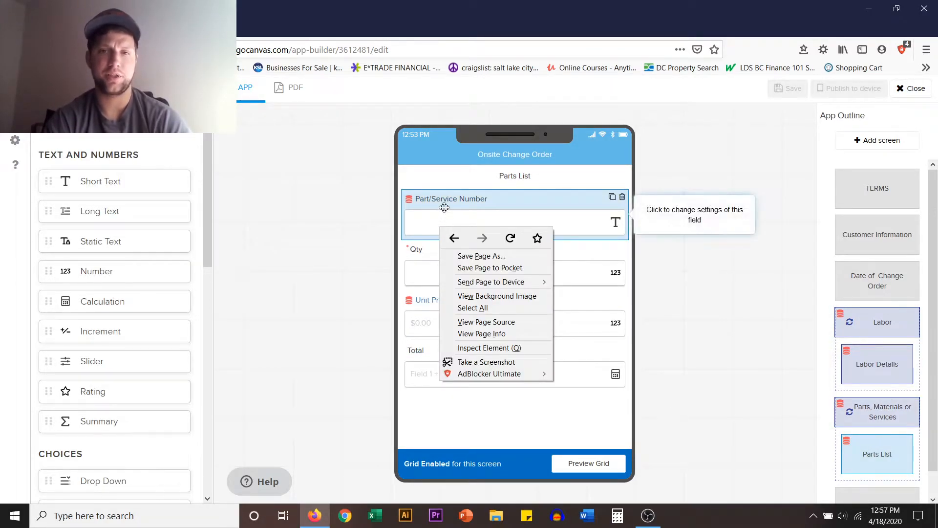
pyautogui.press('Escape')
pyautogui.click(442, 203)
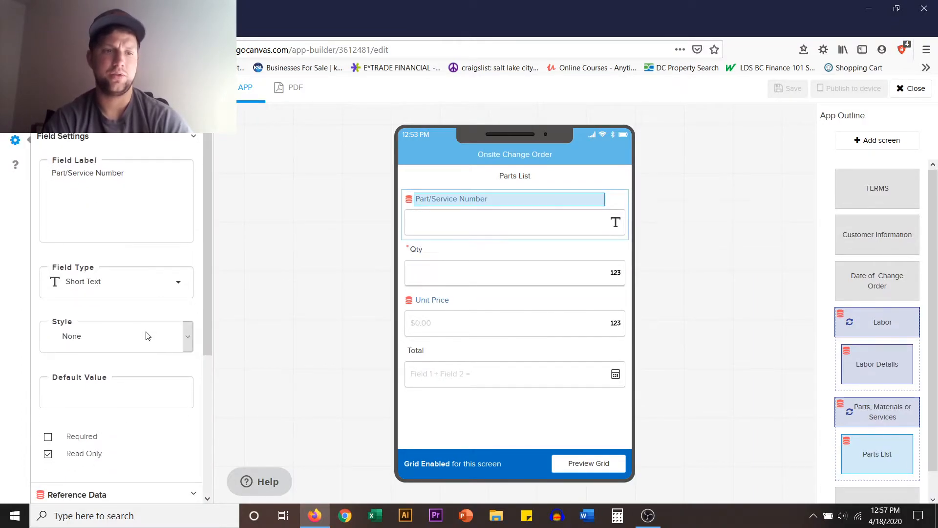
pyautogui.scroll(-2, 113, 398)
pyautogui.scroll(-2, 113, 398)
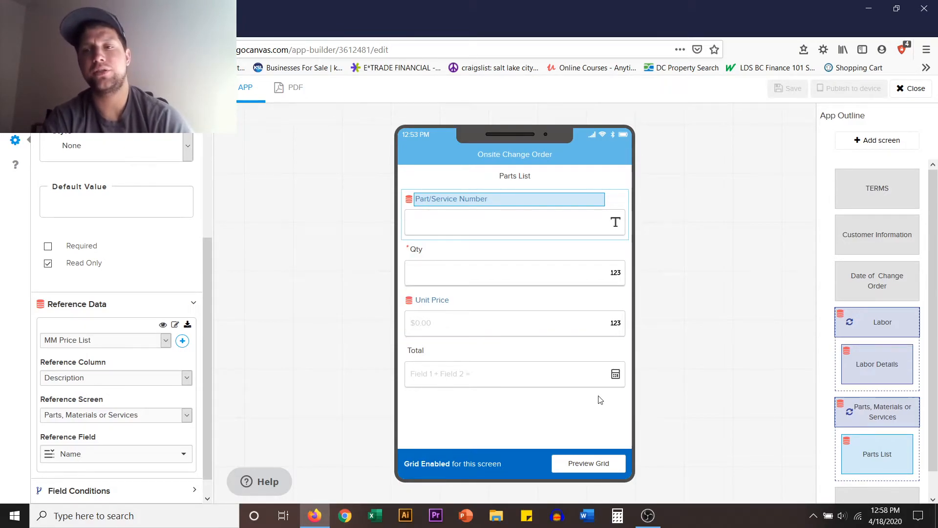
# Open the Work Order Summary screen and review its fields, from Labor Total to the completed job pictures.
pyautogui.moveTo(882, 317)
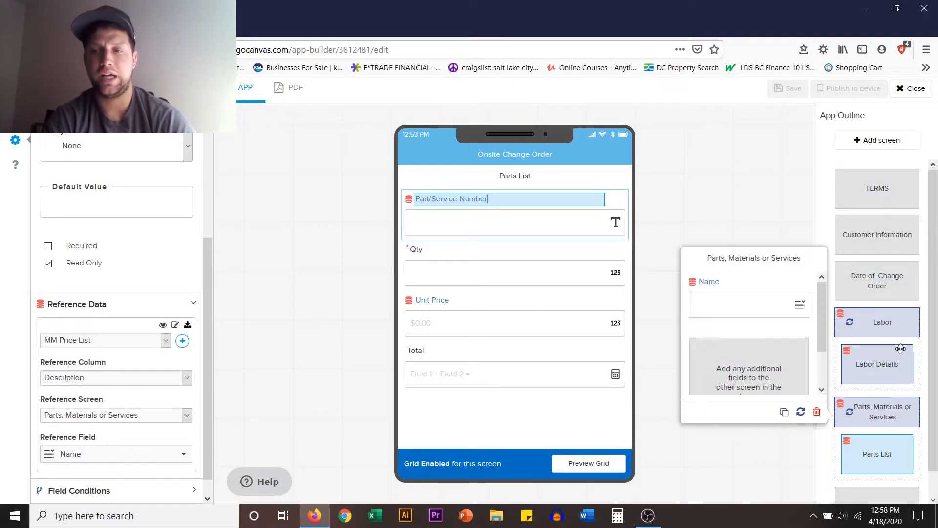
pyautogui.moveTo(883, 378)
pyautogui.moveTo(881, 412)
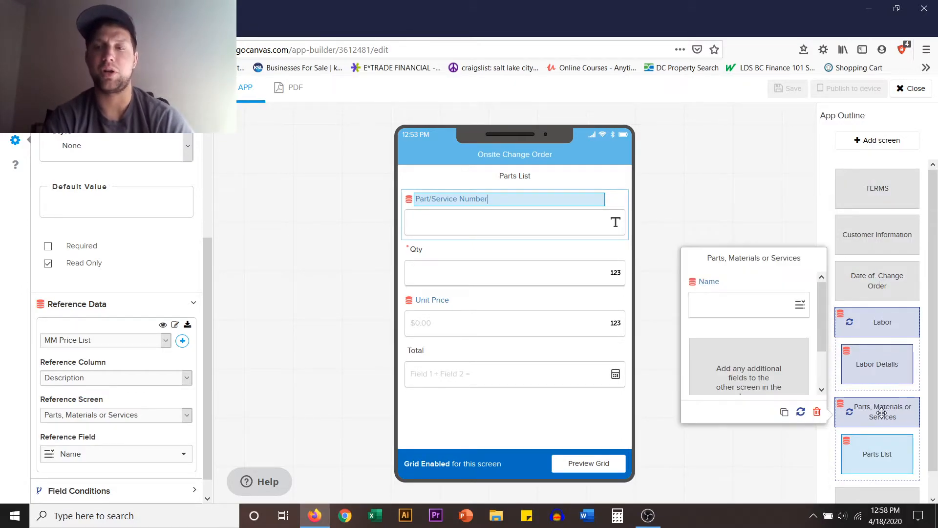
pyautogui.scroll(-1, 882, 413)
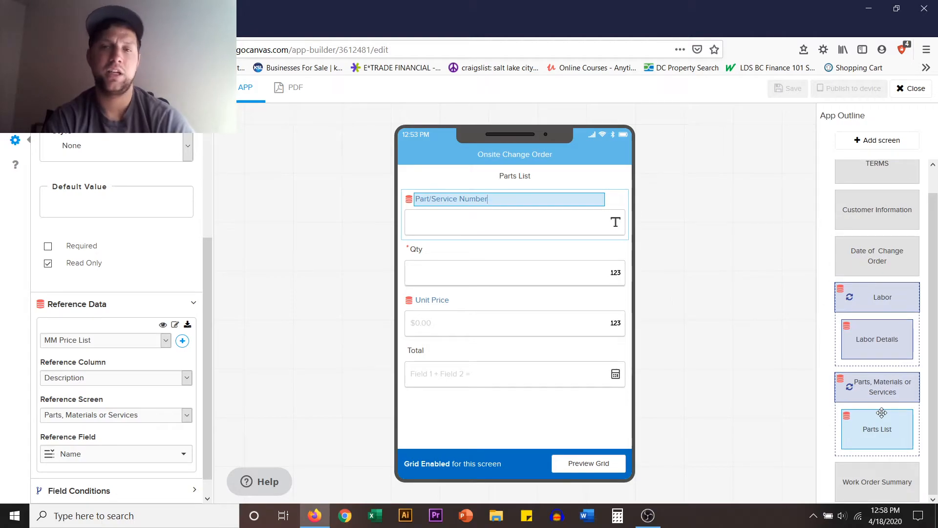
pyautogui.moveTo(887, 499)
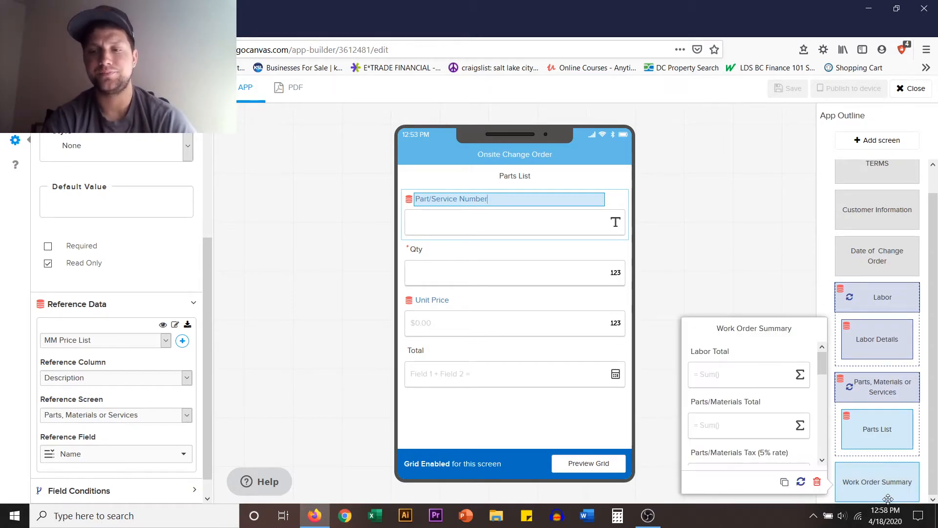
pyautogui.click(867, 468)
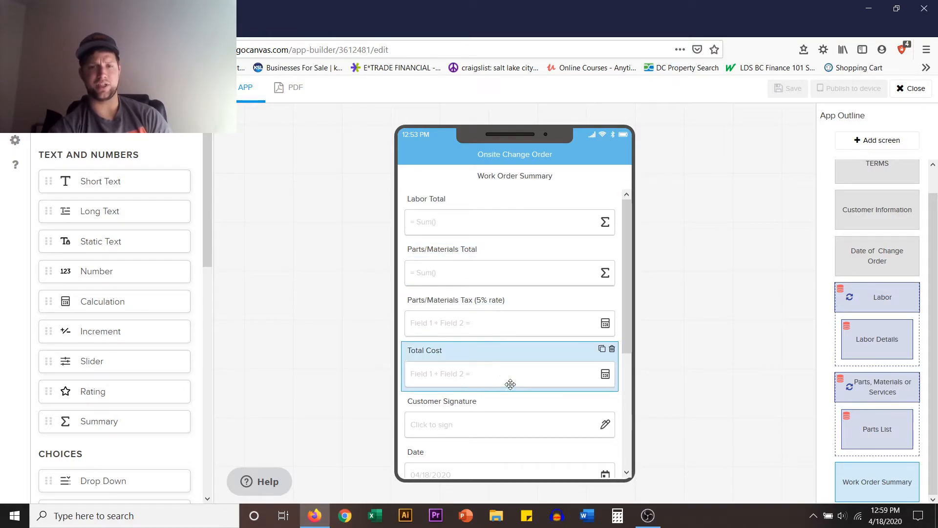
pyautogui.scroll(-2, 538, 369)
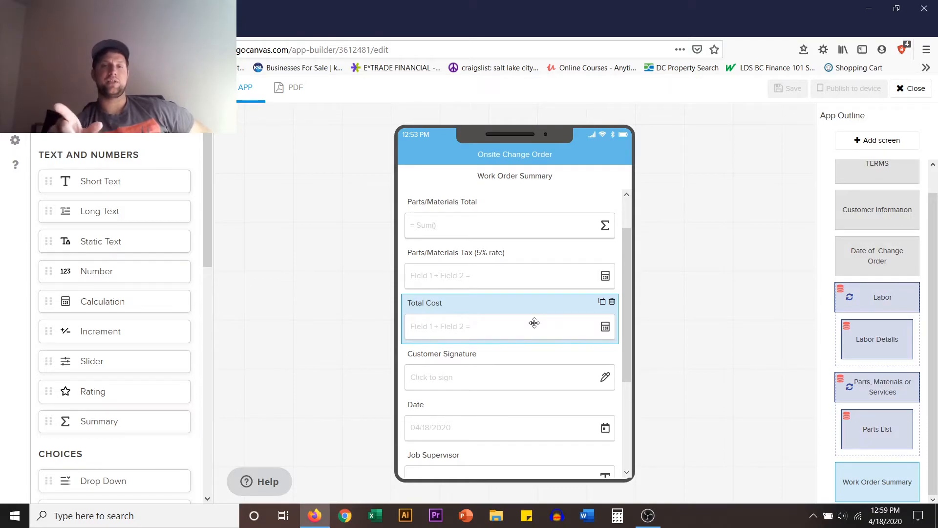
pyautogui.scroll(-5, 538, 370)
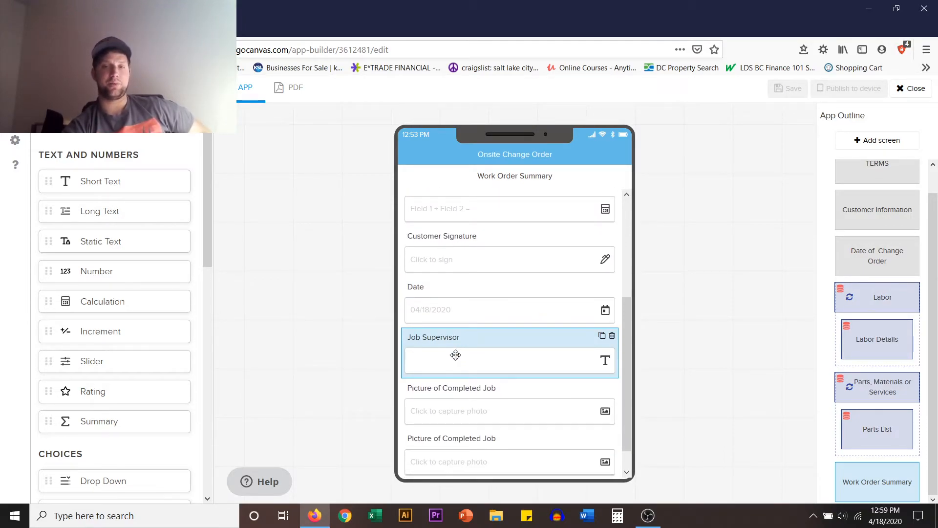
pyautogui.scroll(-1, 500, 359)
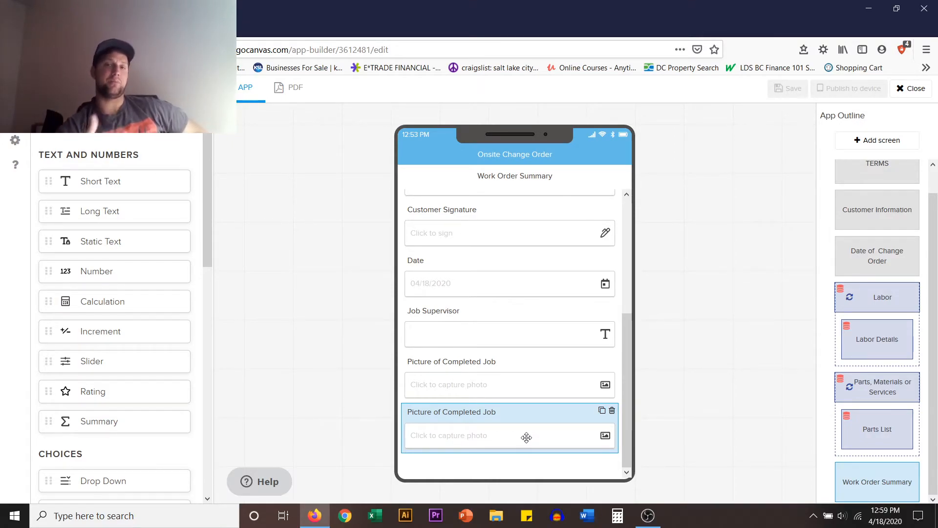
# Open the app's PDF layout and review its Customer Information section and its Labor and Parts, Materials or Services tables.
pyautogui.click(294, 91)
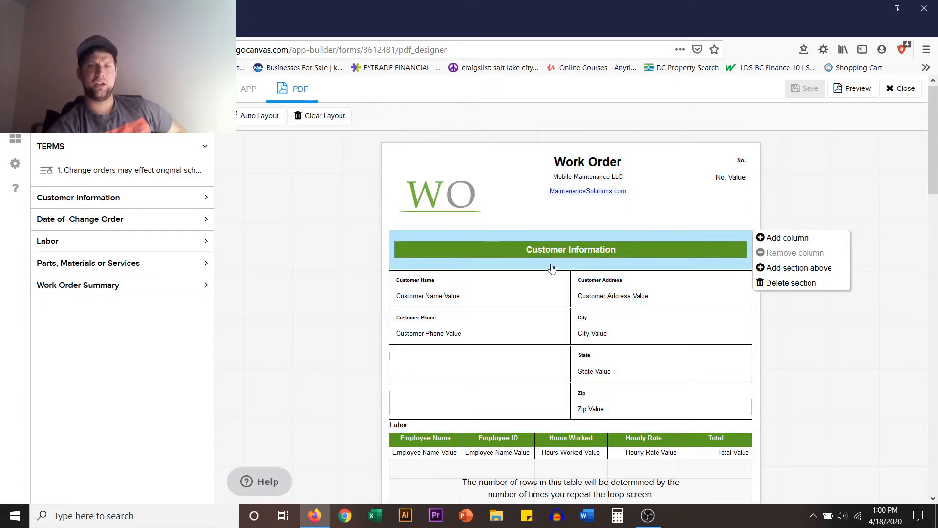
pyautogui.scroll(-1, 552, 269)
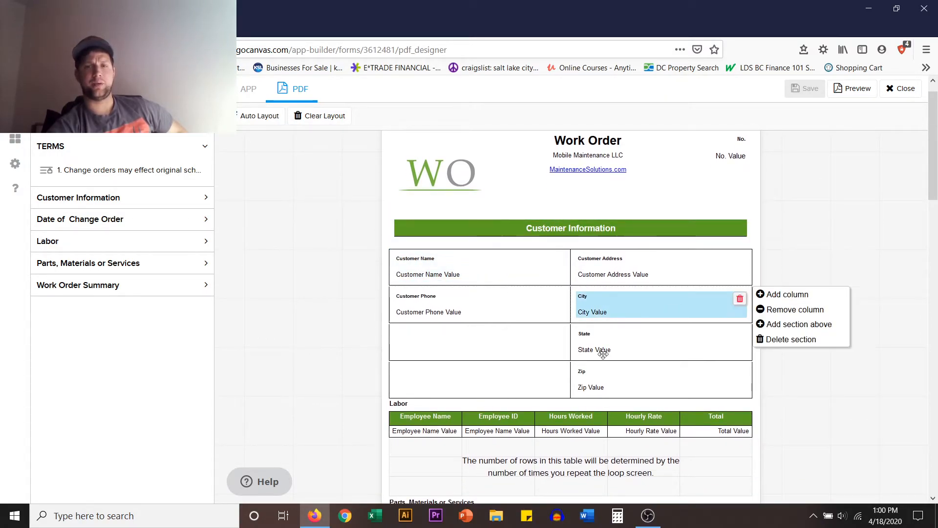
pyautogui.scroll(-4, 539, 323)
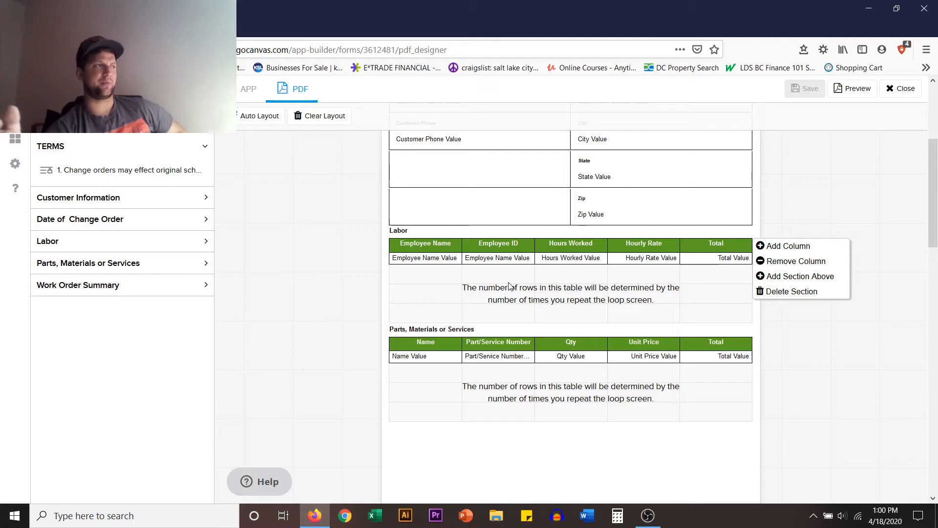
pyautogui.click(527, 285)
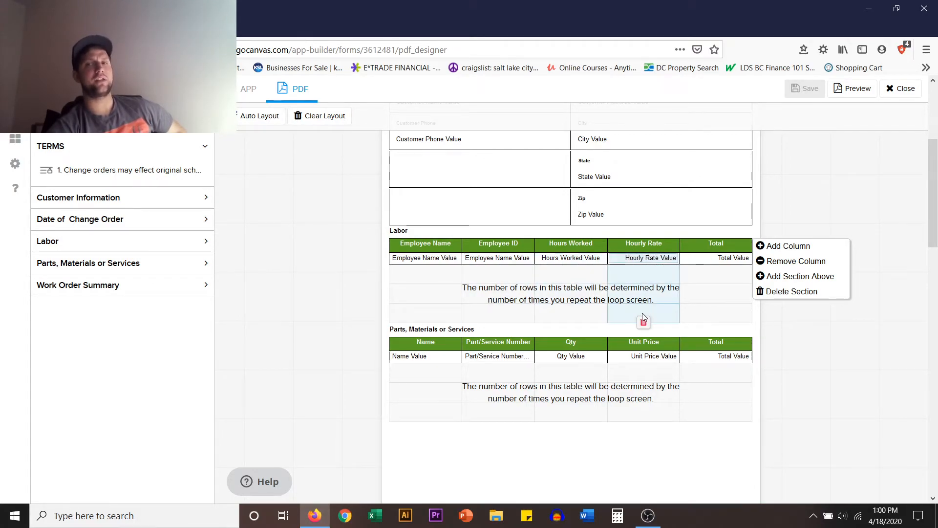
pyautogui.scroll(-2, 711, 307)
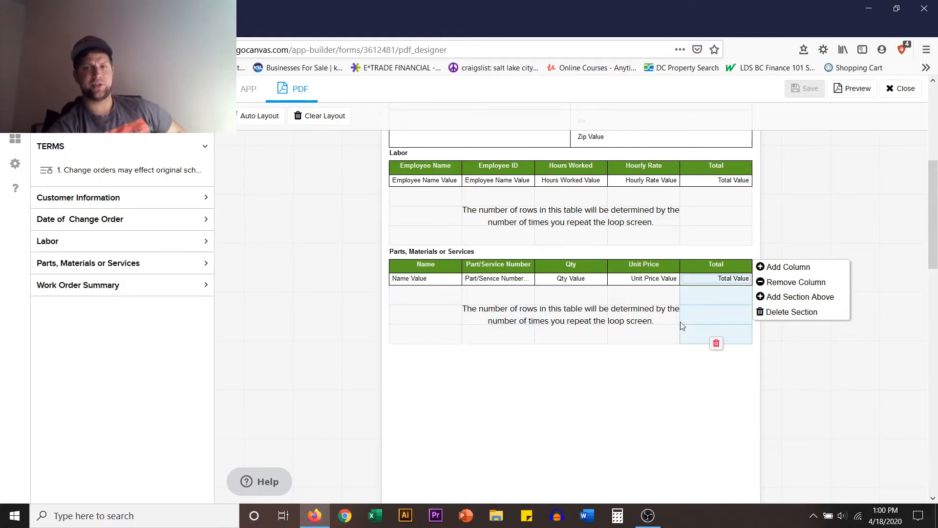
# Examine the PDF's Total Costs, signature, job supervisor and Job Completion Photos sections, and return to the start of the first page.
pyautogui.scroll(-6, 680, 322)
pyautogui.scroll(-3, 682, 326)
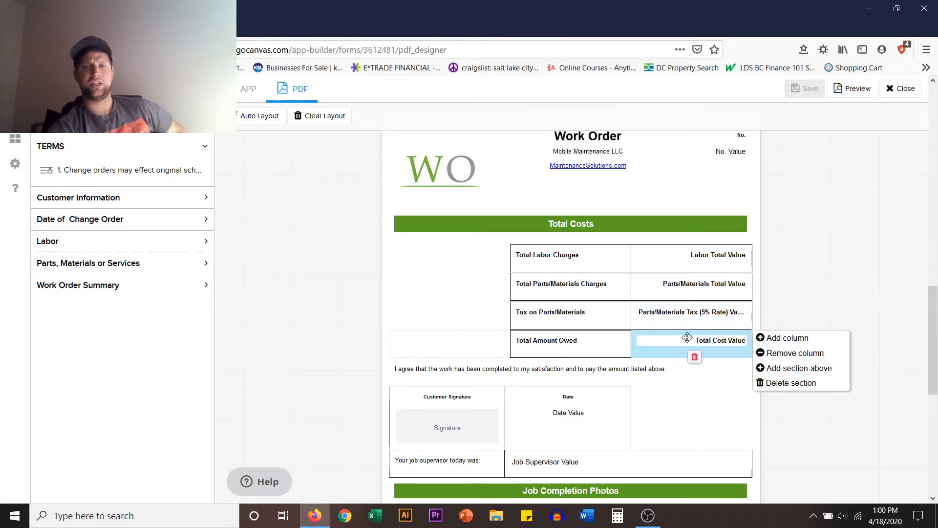
pyautogui.scroll(-3, 660, 351)
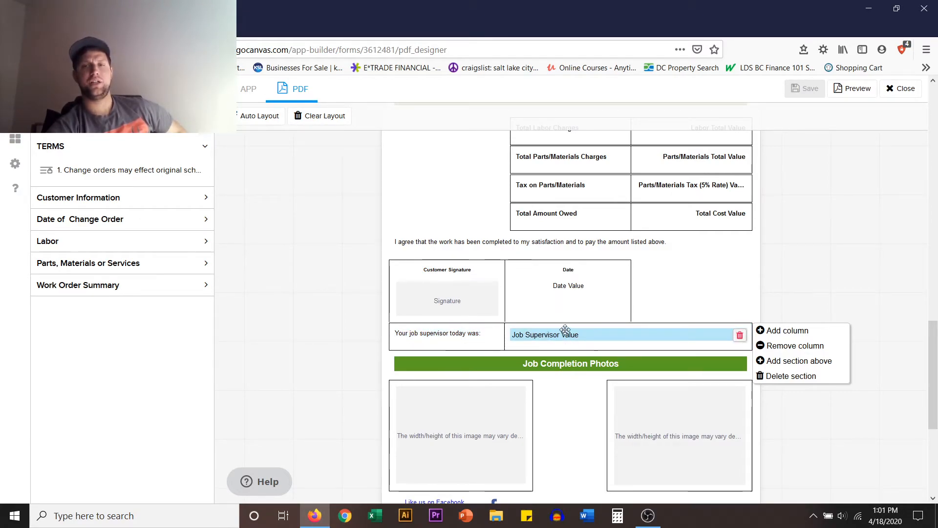
pyautogui.scroll(-2, 578, 283)
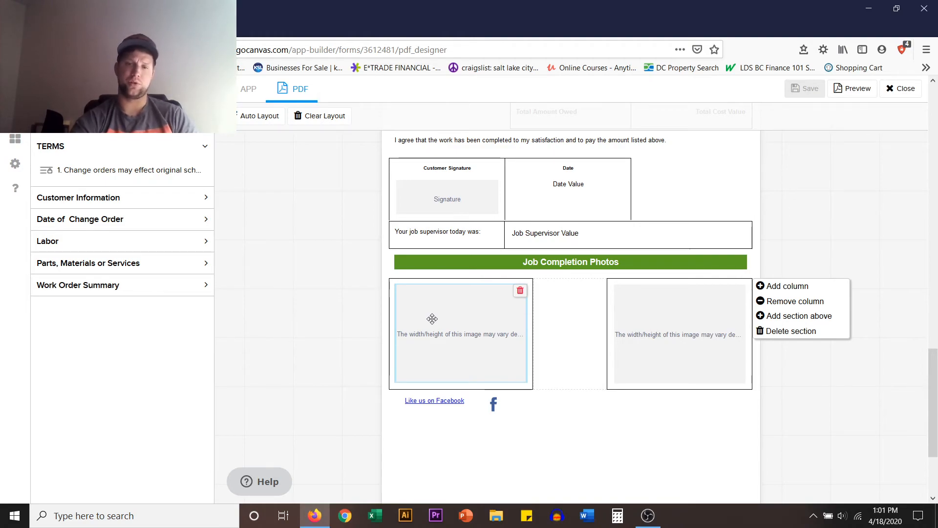
pyautogui.scroll(5, 432, 319)
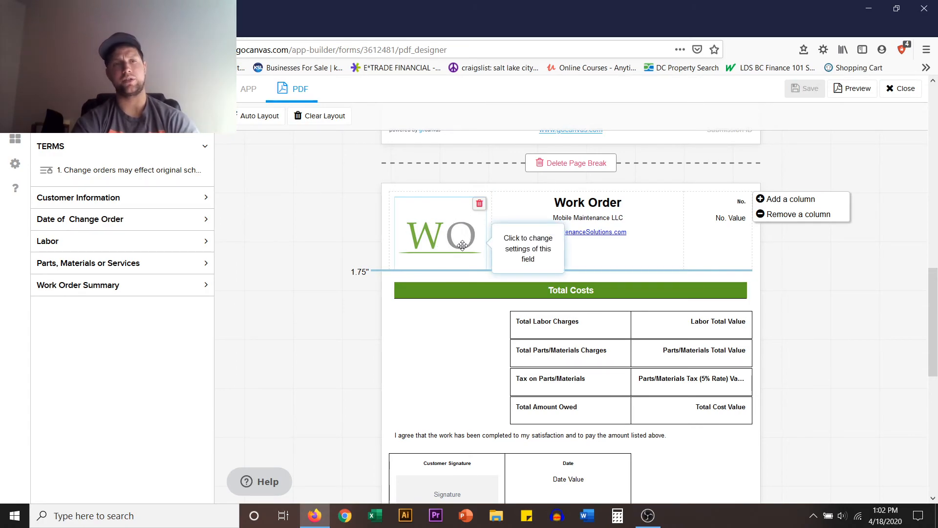
pyautogui.scroll(7, 462, 245)
pyautogui.scroll(6, 465, 250)
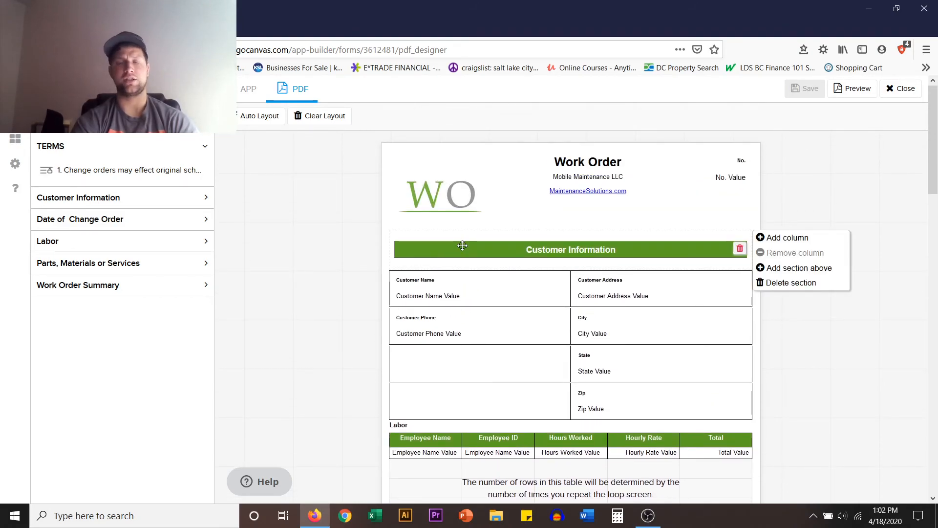